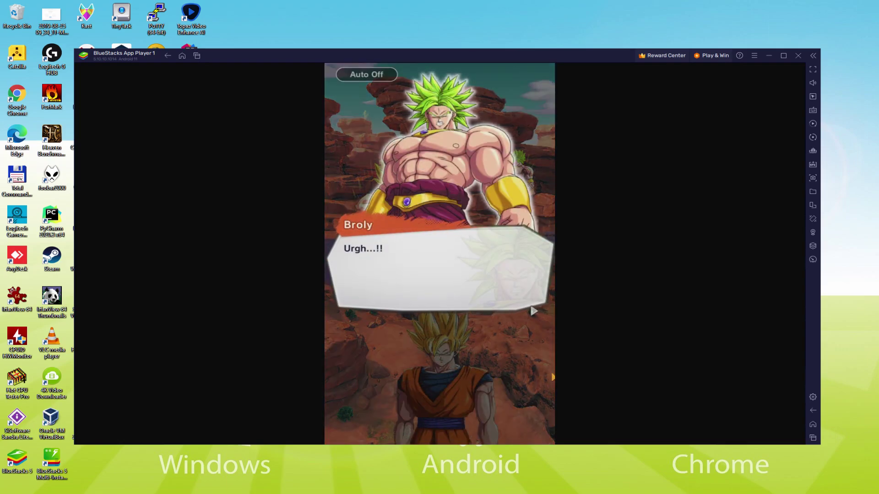
Advance through the opening dialogue between Broly and Goku until Goku accepts the fight.
left_click(455, 368)
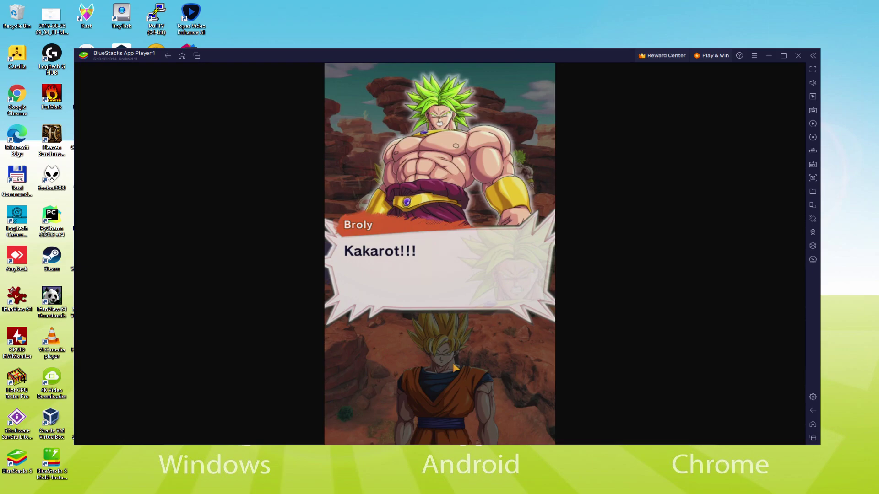
left_click(476, 307)
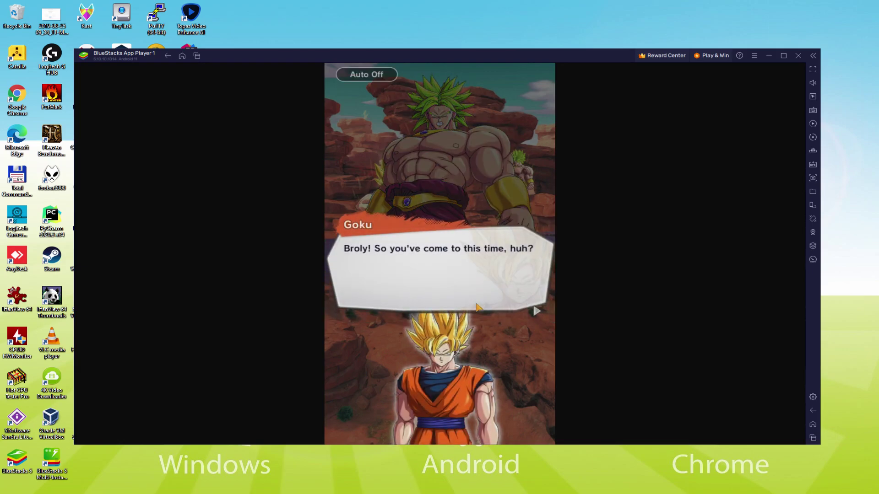
left_click(476, 307)
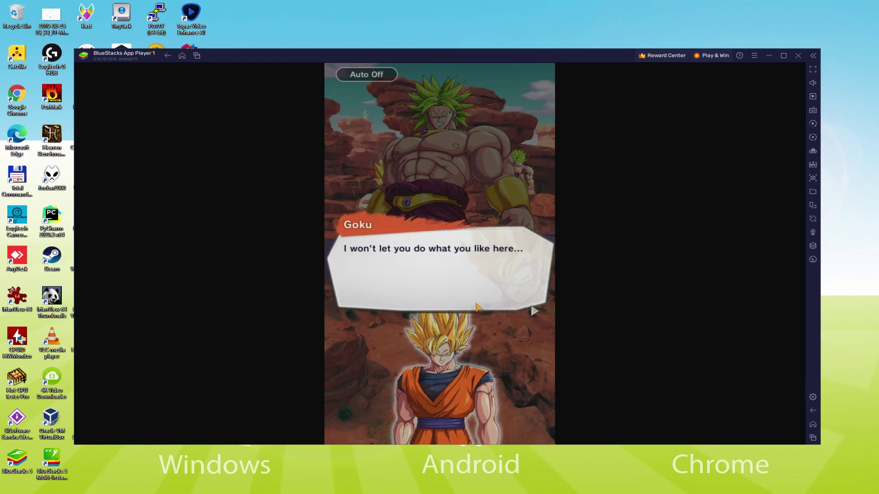
left_click(485, 348)
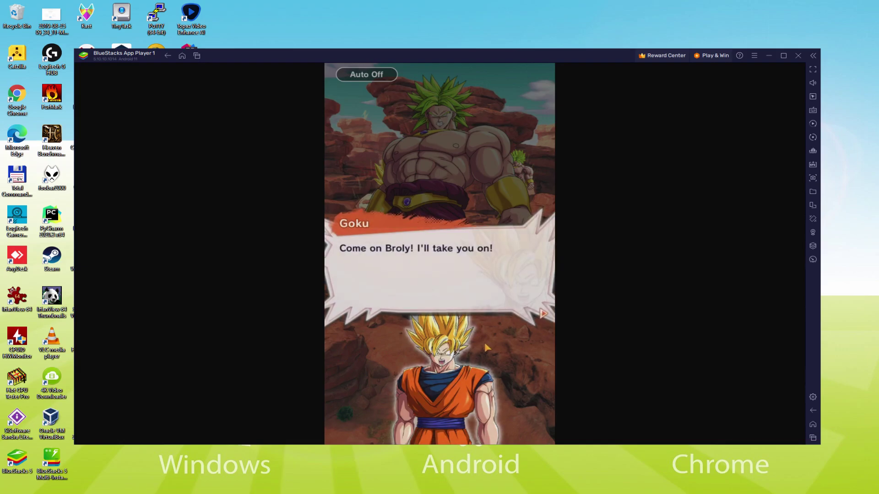
left_click(506, 324)
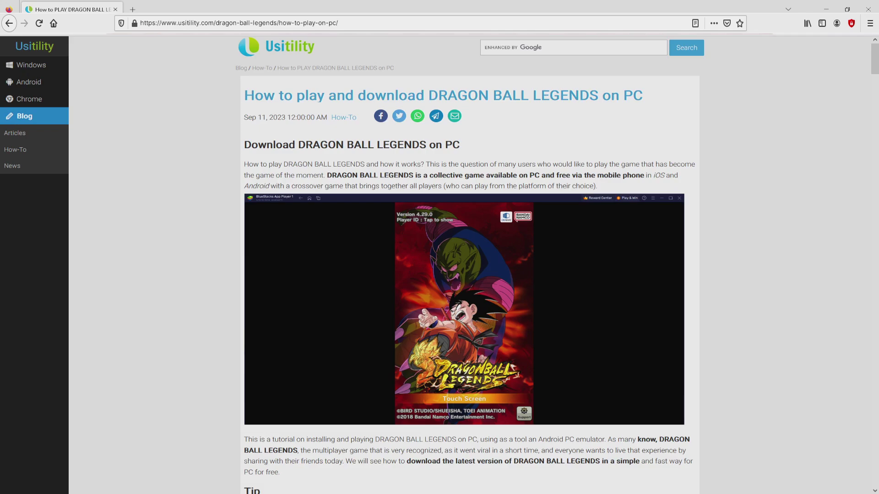
Download the BlueStacks installer from the DRAGON BALL LEGENDS campaign page and run the downloaded file.
scroll(469, 266, "down", 4)
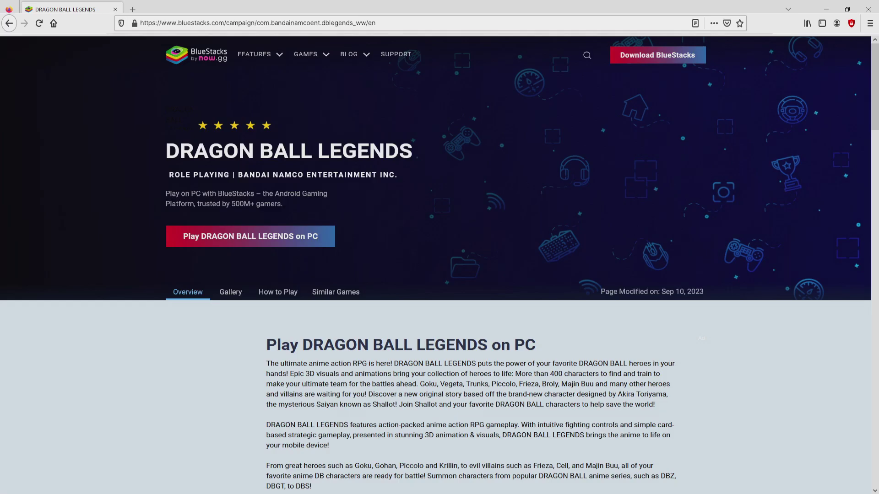
scroll(440, 274, "down", 20)
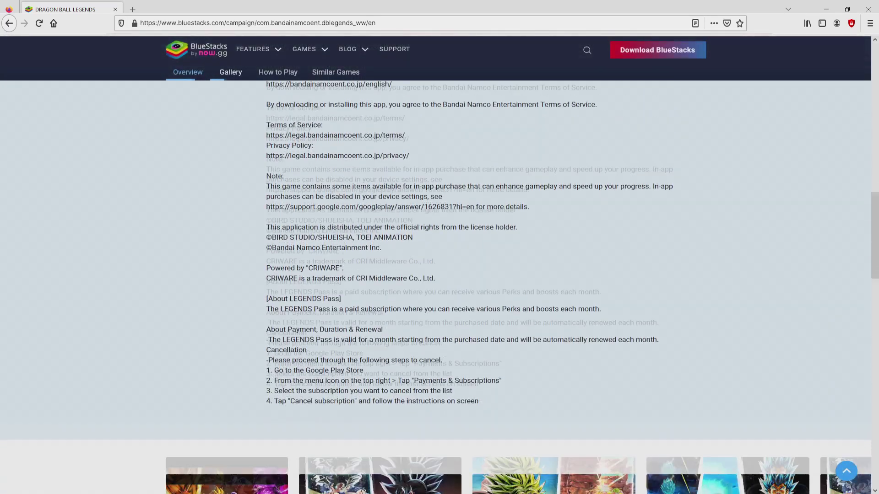
scroll(440, 275, "down", 3)
scroll(439, 275, "up", 5)
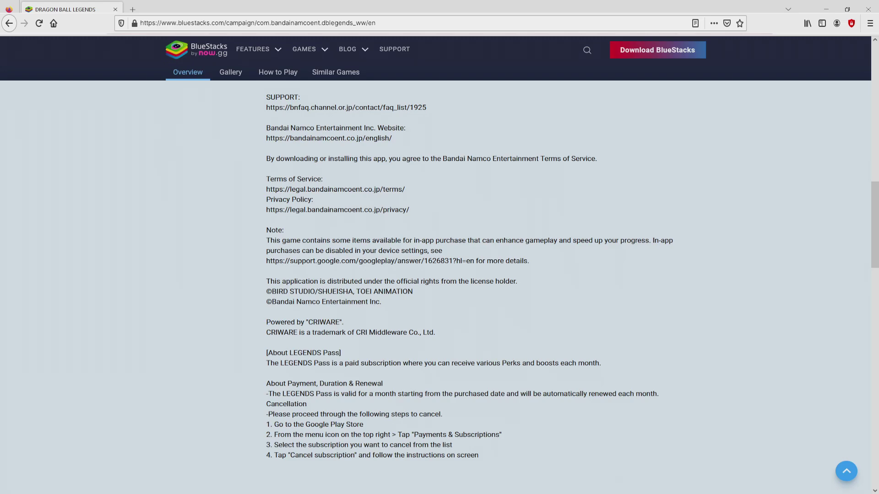
scroll(440, 274, "up", 20)
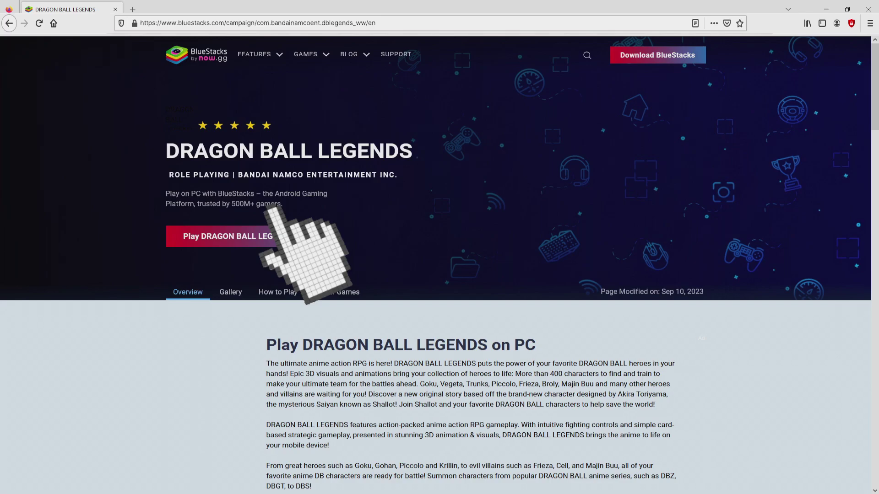
left_click(250, 236)
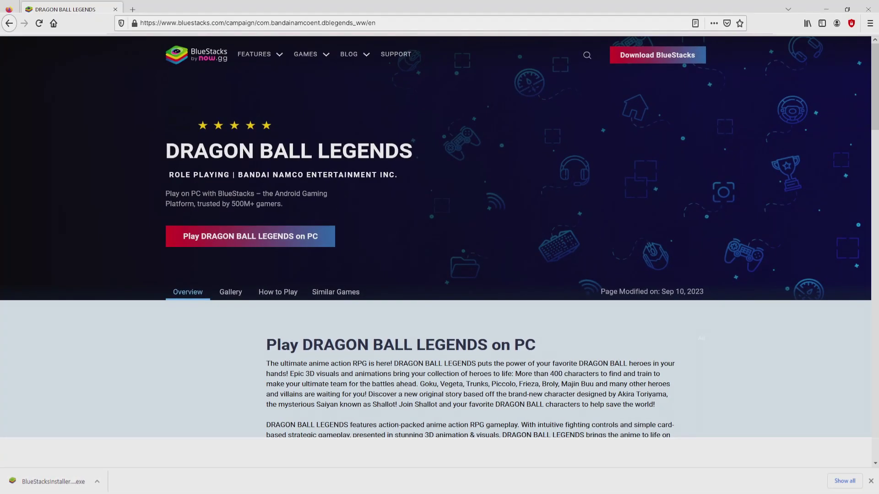
left_click(53, 481)
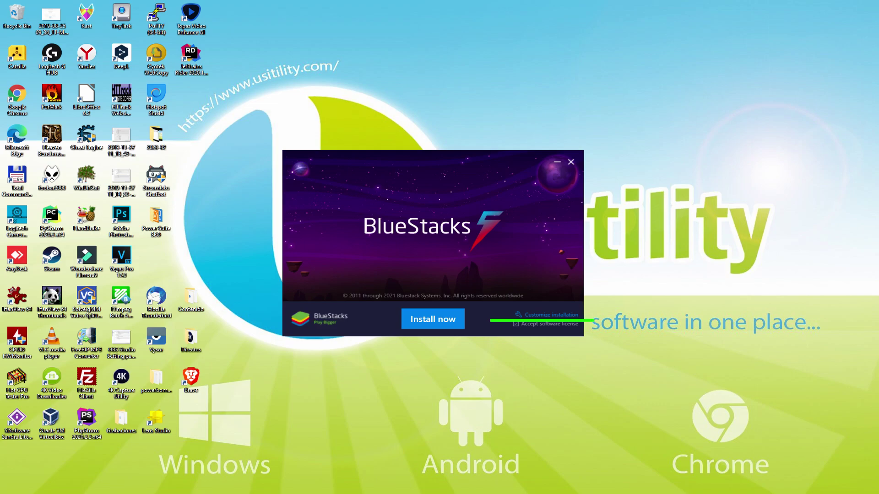
Review the data path in the custom installation options, return to the installer's first page and start installing BlueStacks.
left_click(538, 314)
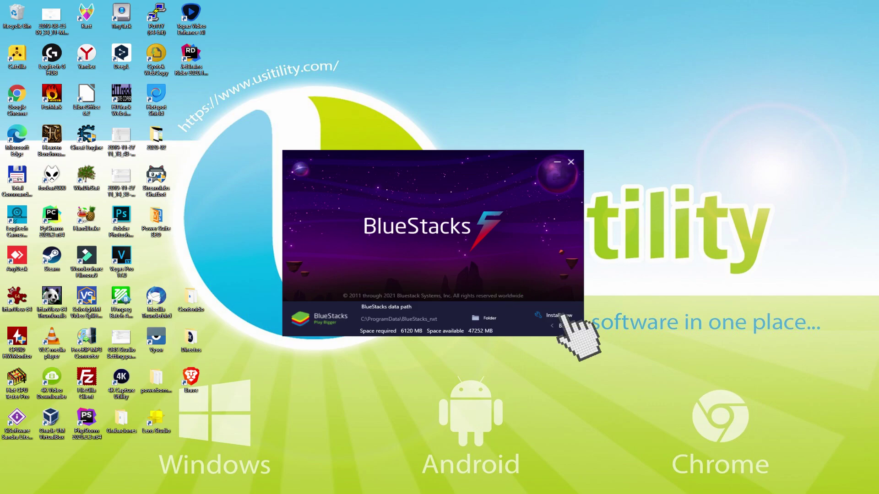
left_click(556, 326)
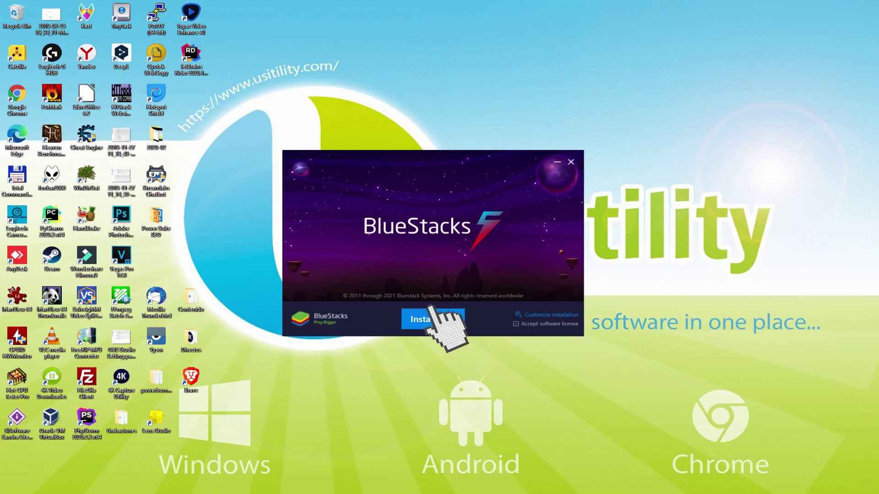
left_click(430, 316)
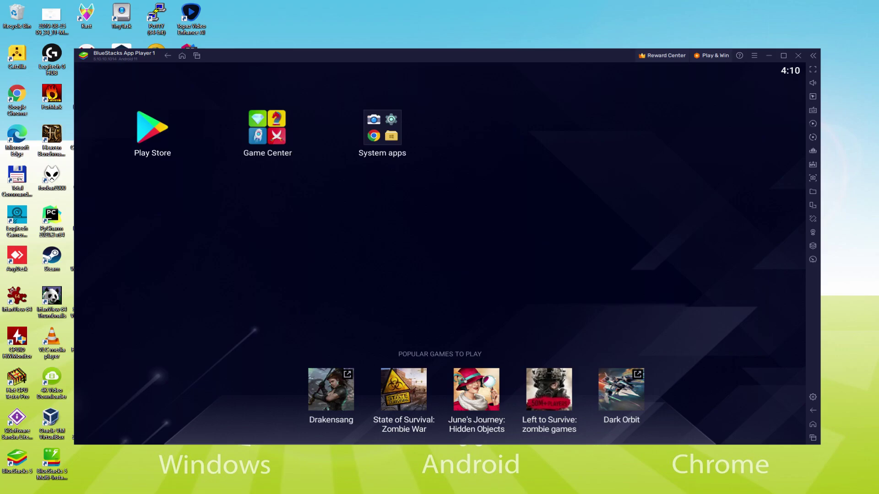
Open the Play Store, agree to Google's terms and accept the Google services with backup to Google Drive turned off.
left_click(150, 125)
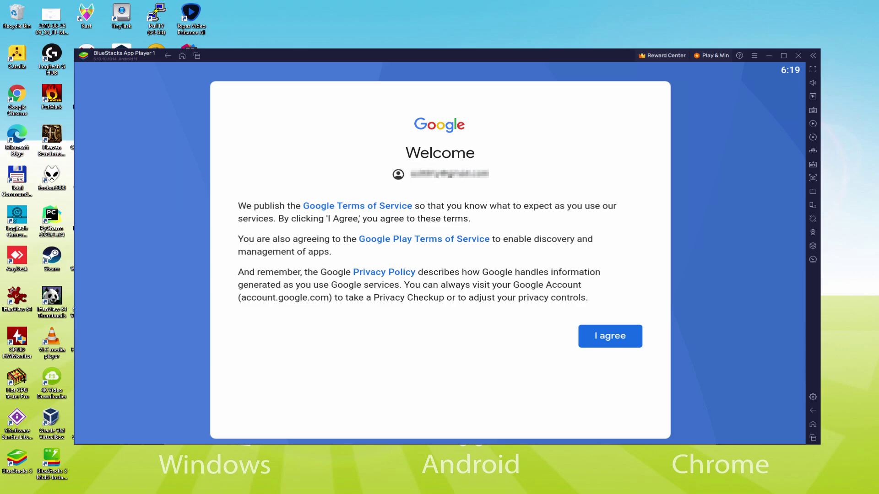
left_click(610, 341)
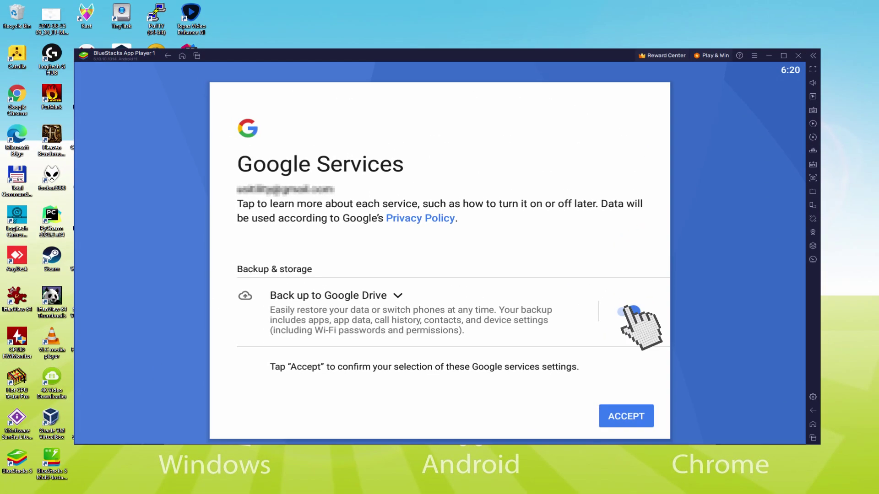
left_click(630, 311)
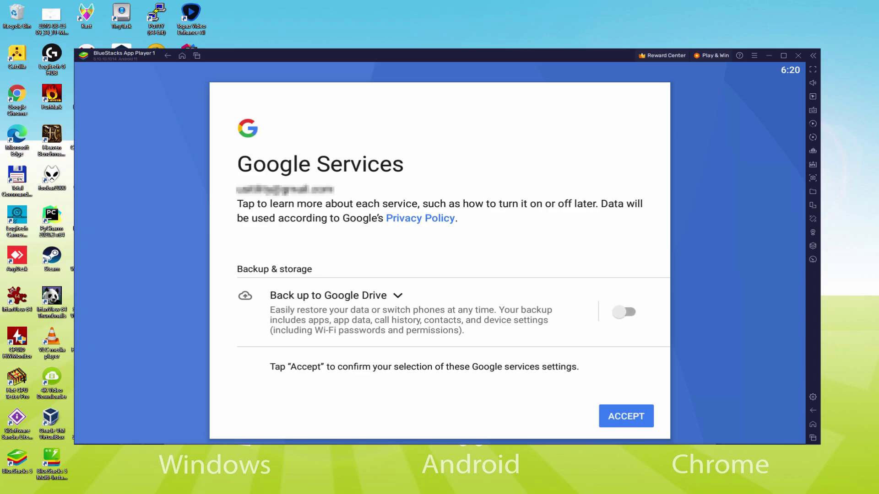
left_click(627, 415)
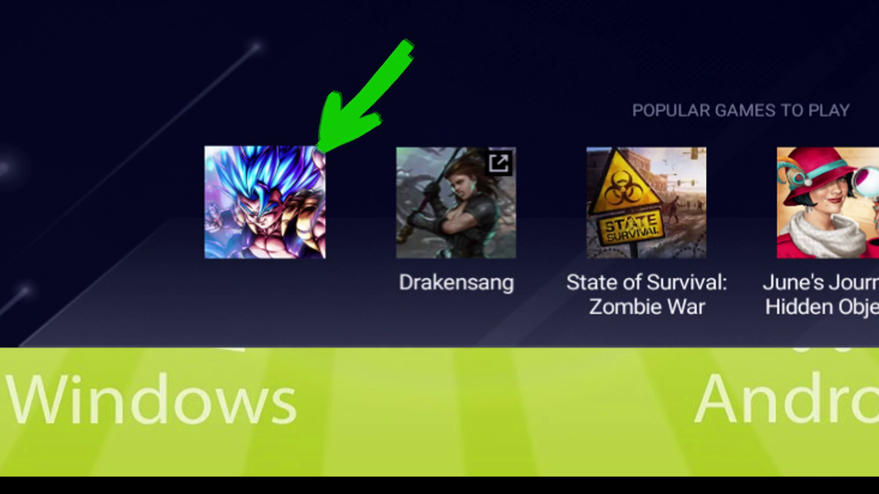
Install DRAGON BALL LEGENDS from its store page and launch it from the emulator's home screen.
left_click(253, 377)
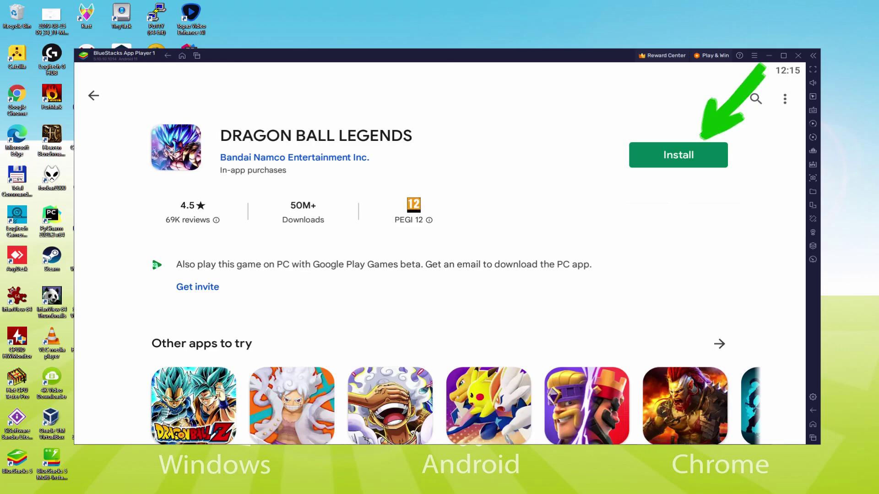
left_click(700, 151)
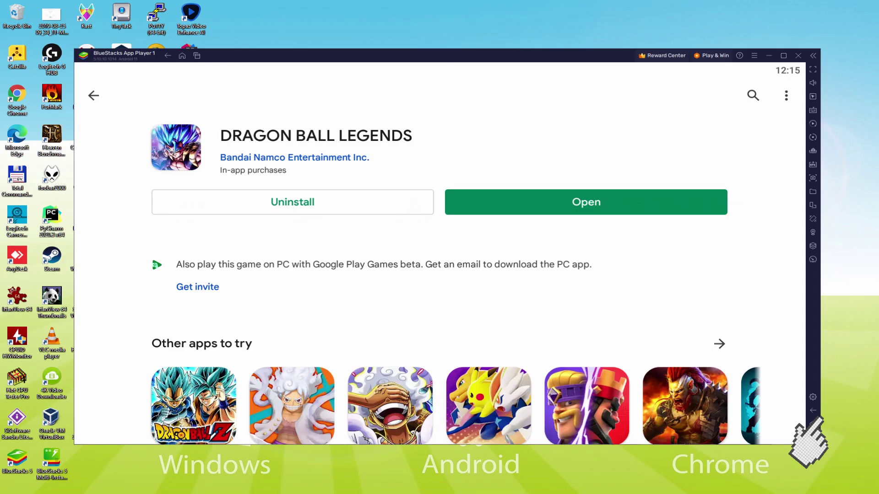
left_click(813, 410)
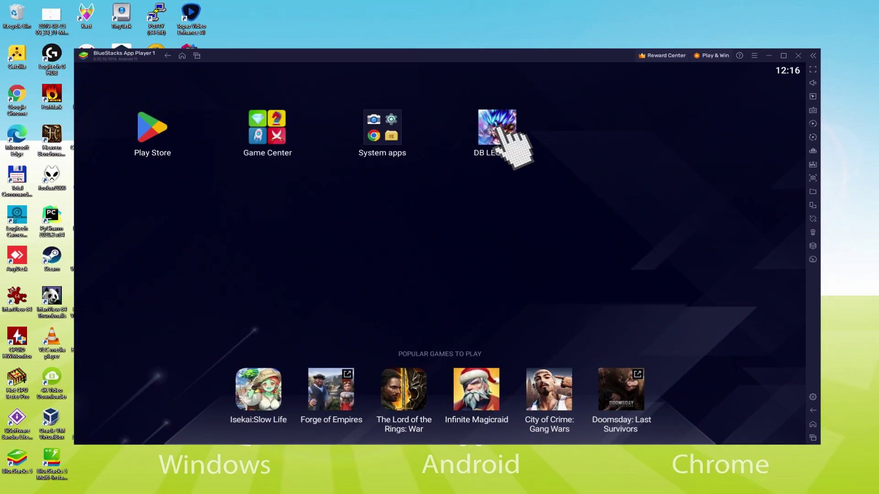
left_click(498, 130)
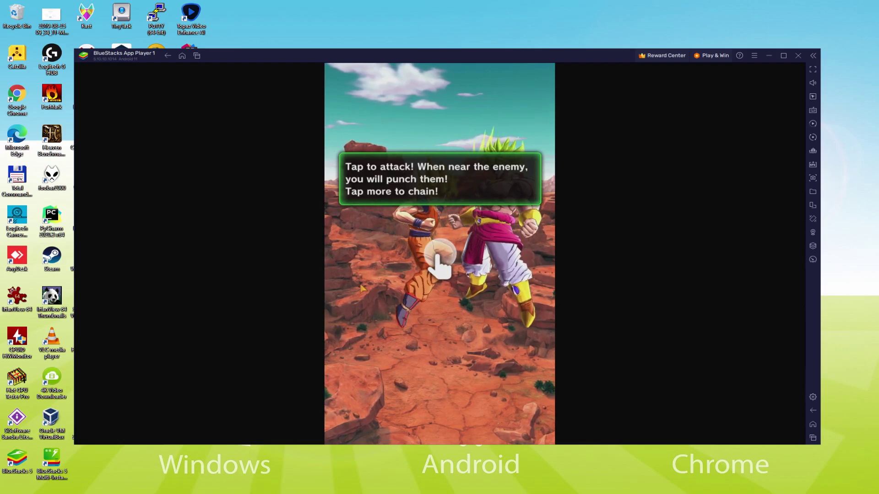
Punch Broly in the attack tutorial and advance through the dialogue that follows.
left_click(437, 261)
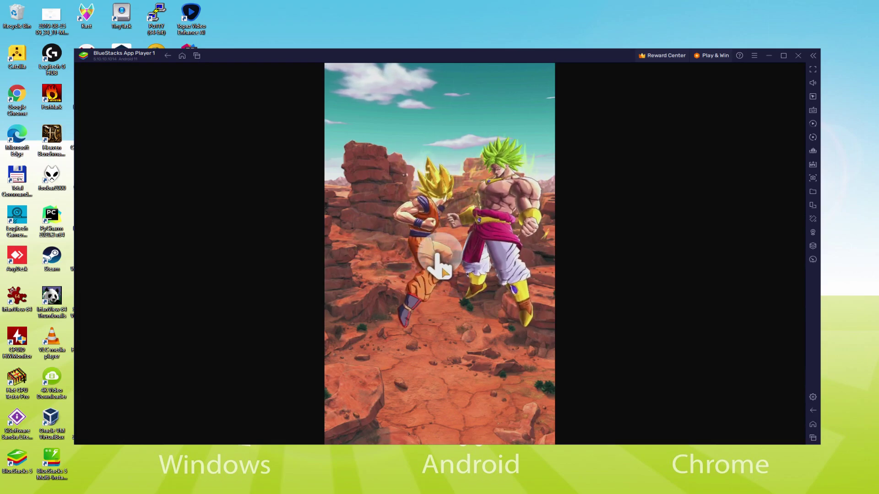
left_click(439, 265)
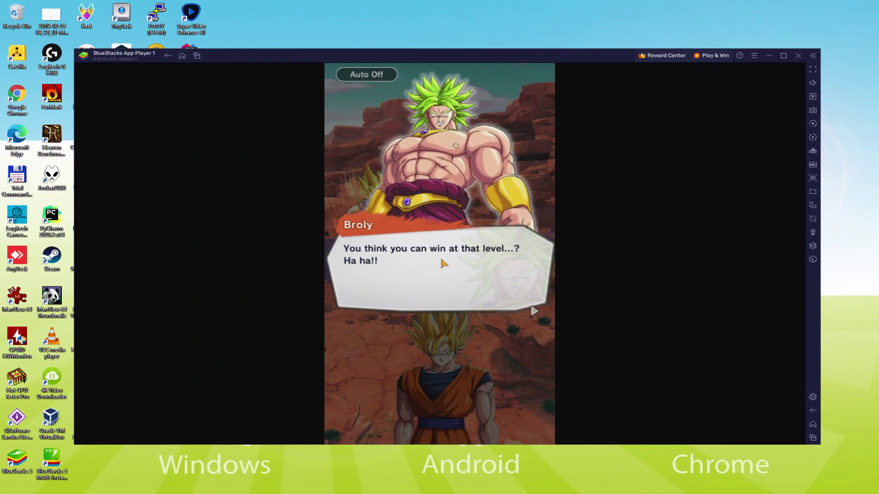
left_click(441, 257)
left_click(442, 262)
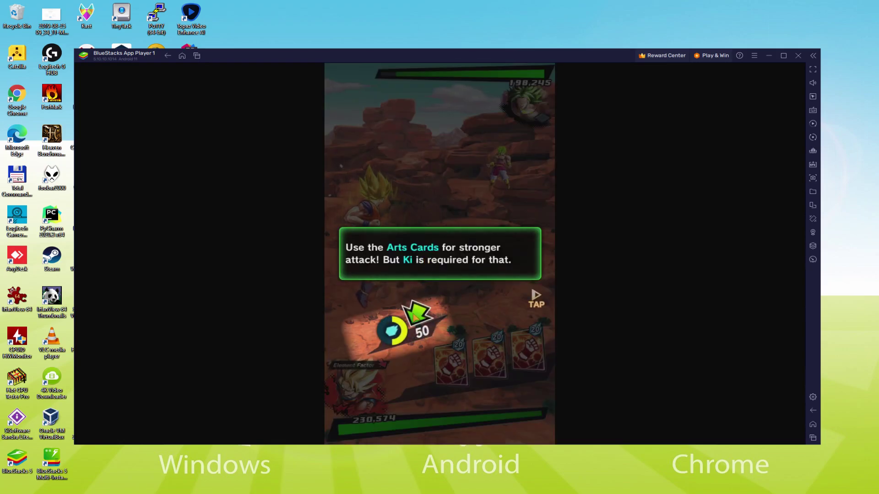
Dismiss the Arts Cards hint, maximize the emulator window and charge Goku's Ki gauge until it is full.
left_click(414, 315)
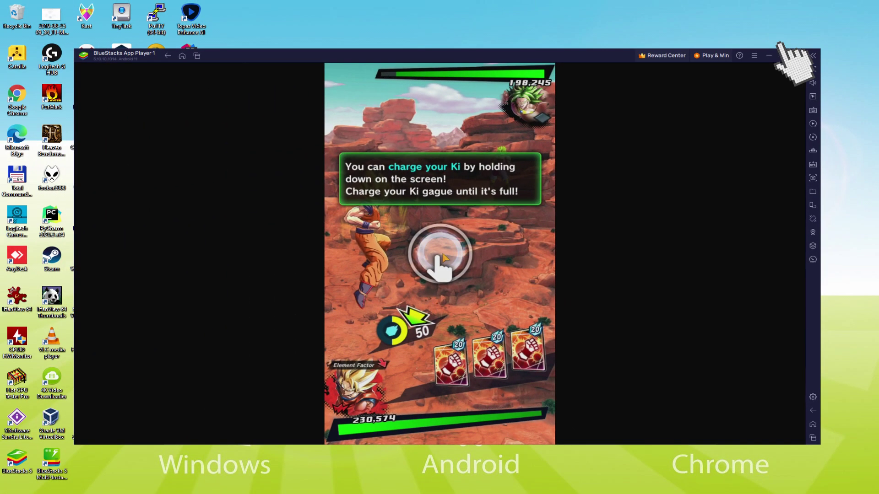
left_click(735, 85)
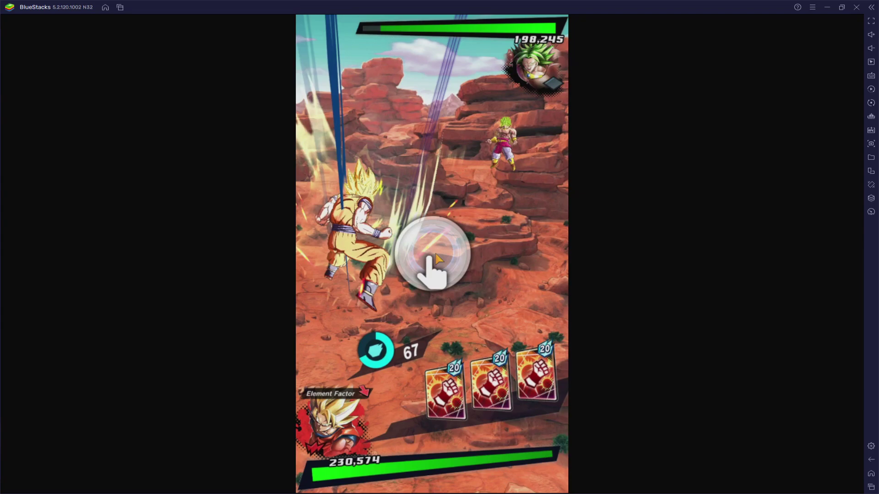
left_click(435, 256)
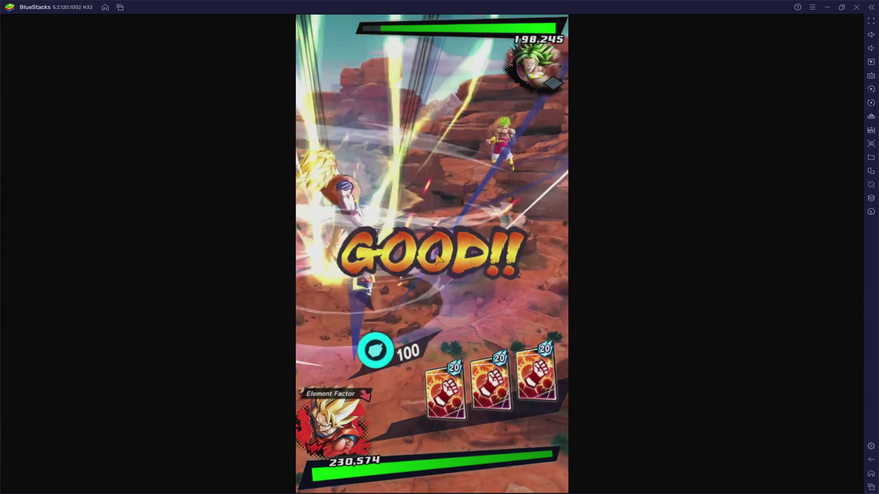
Attack Broly with the Arts Cards and switch the game to full screen.
left_click(448, 387)
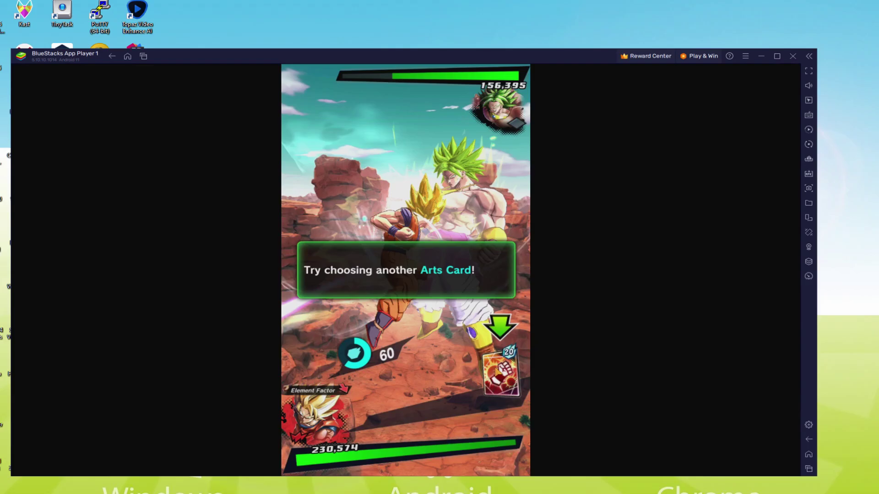
key("F11")
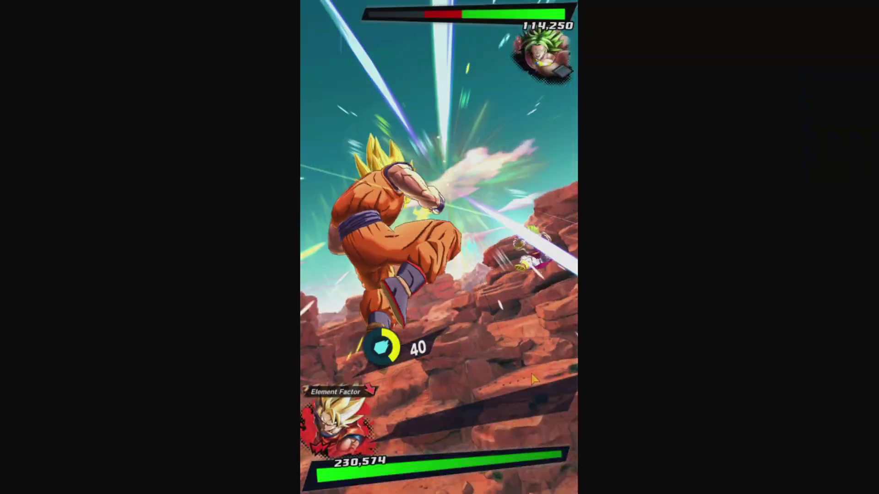
left_click(525, 397)
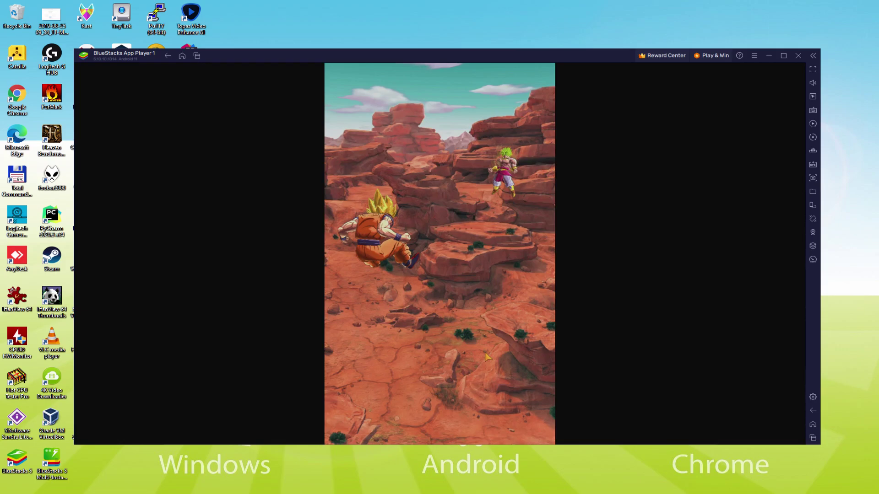
Advance through the dialogue between Goku and Broly after the Arts Card attacks.
left_click(474, 325)
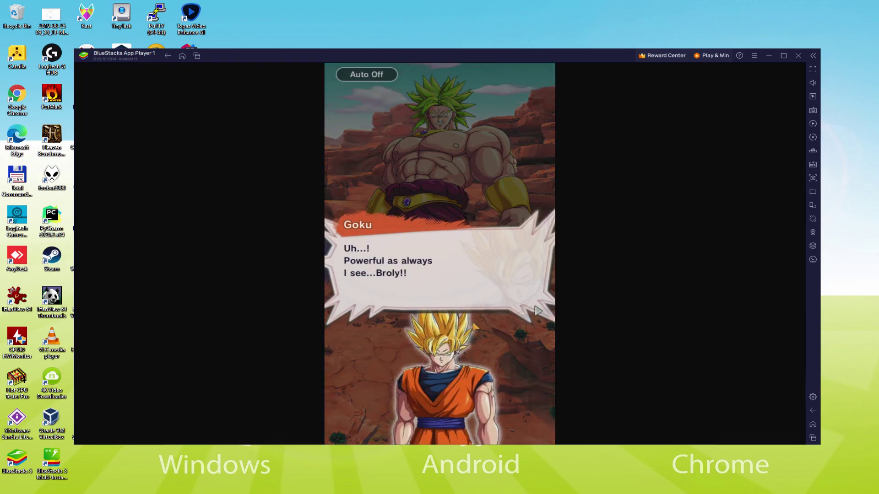
left_click(474, 325)
left_click(474, 326)
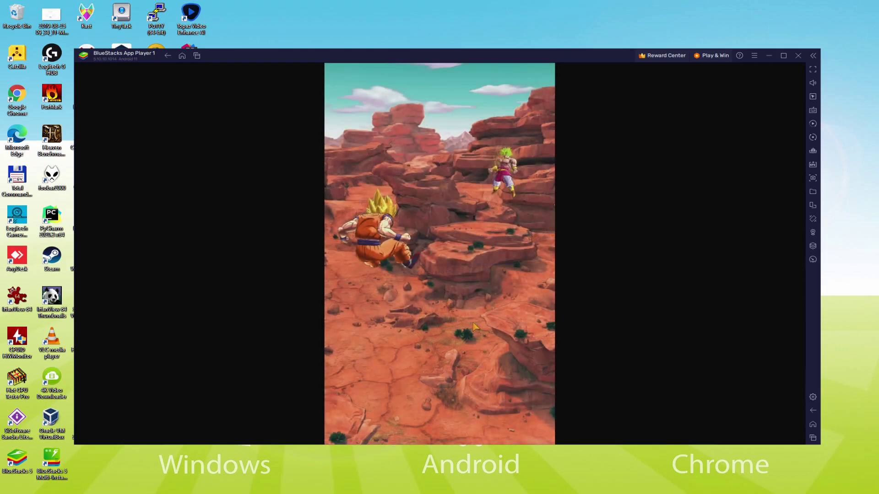
left_click(529, 350)
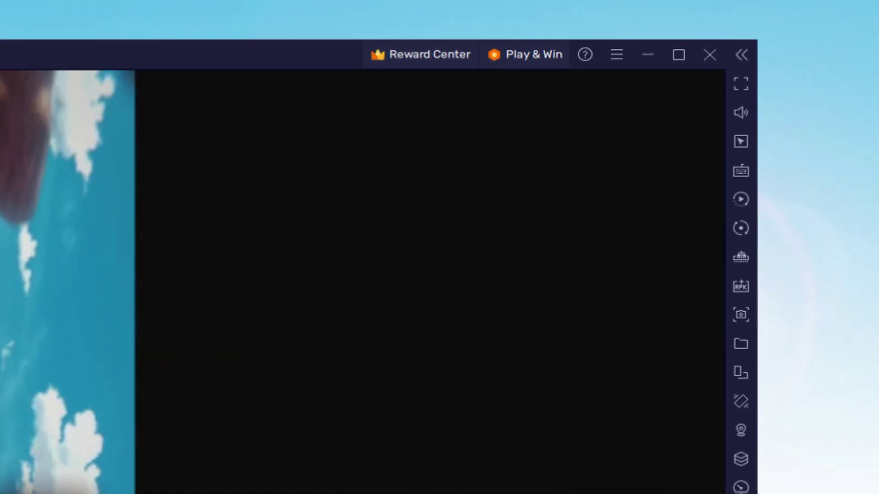
Look over the Preferences page of the emulator settings and return to the game.
left_click(807, 109)
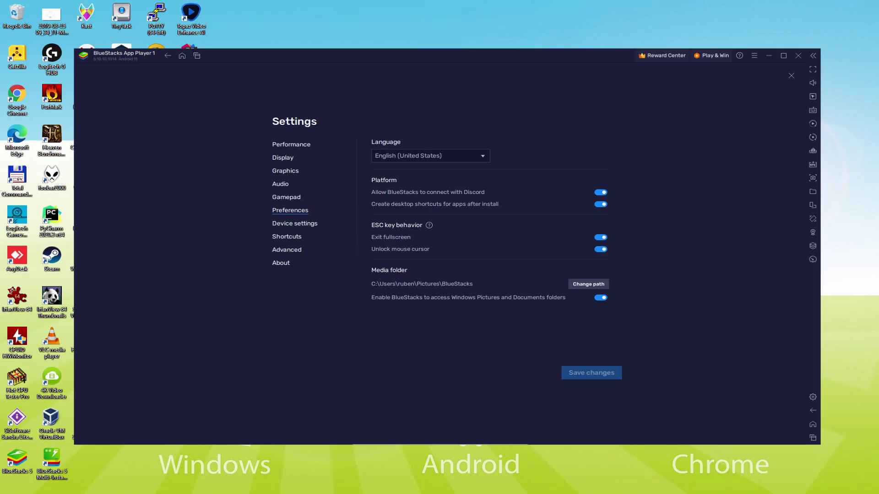
key("Escape")
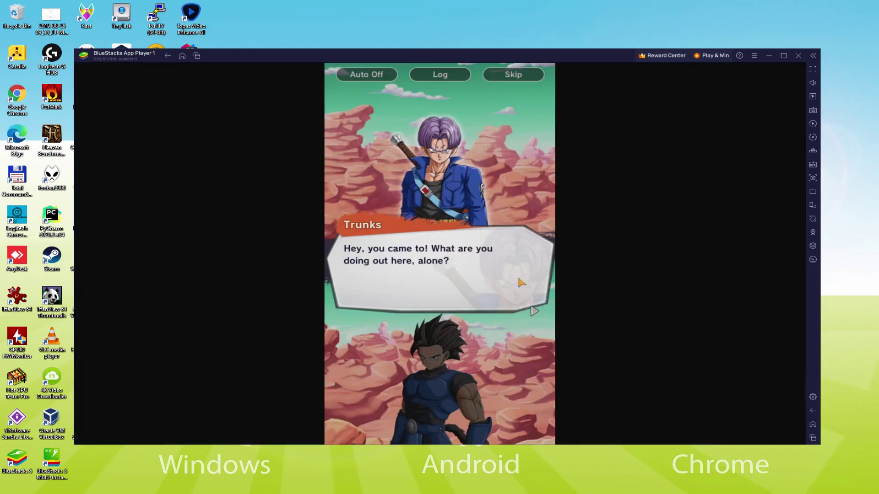
Advance through the story dialogue between Trunks and Shallot in the rocky wasteland.
left_click(467, 270)
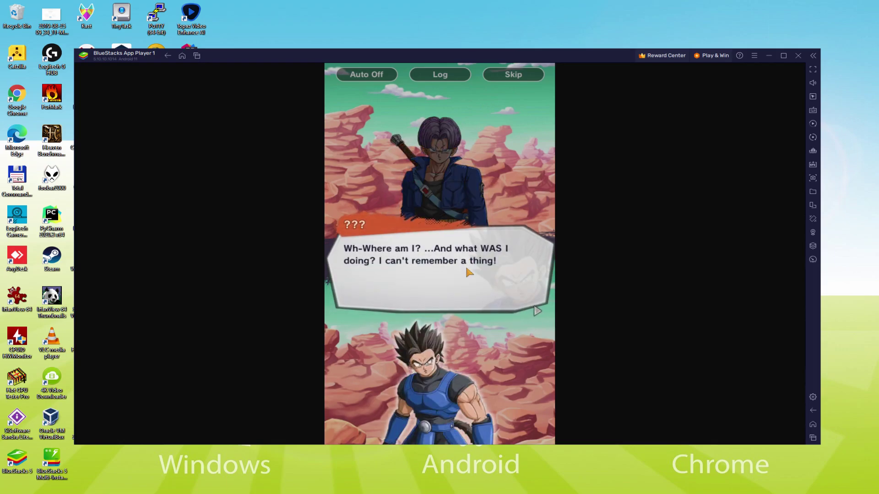
left_click(467, 270)
left_click(466, 270)
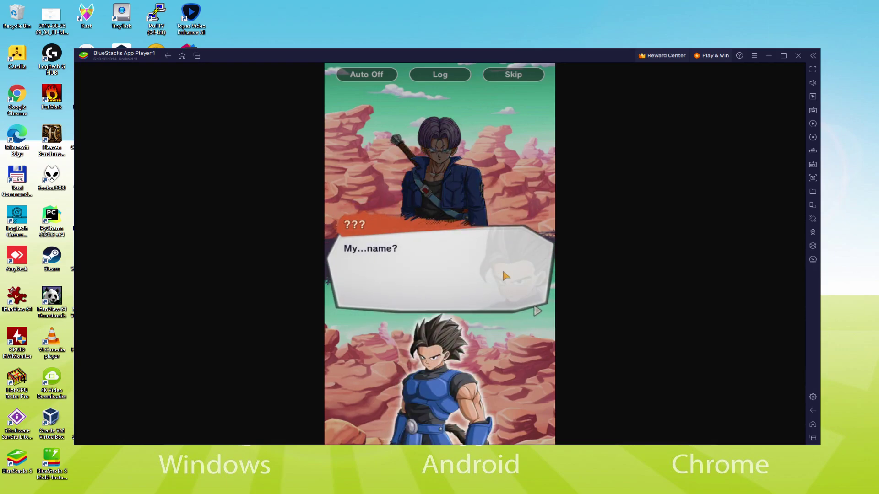
left_click(508, 284)
left_click(510, 290)
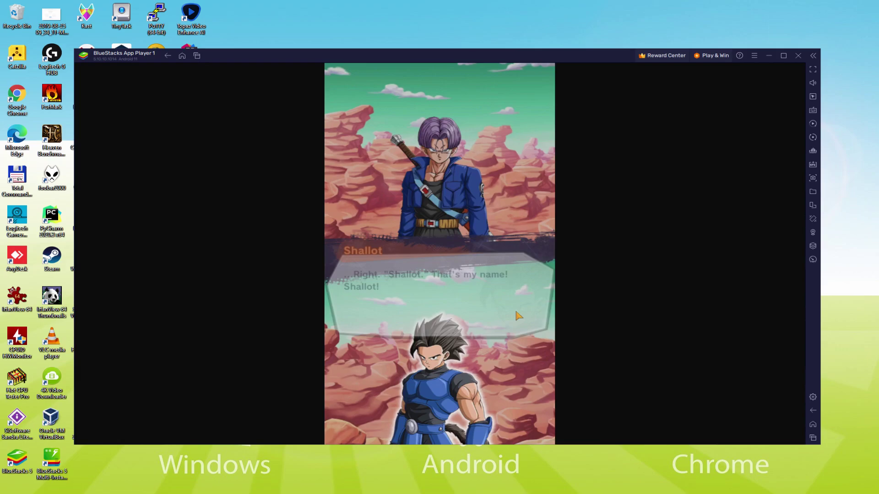
left_click(520, 312)
left_click(511, 301)
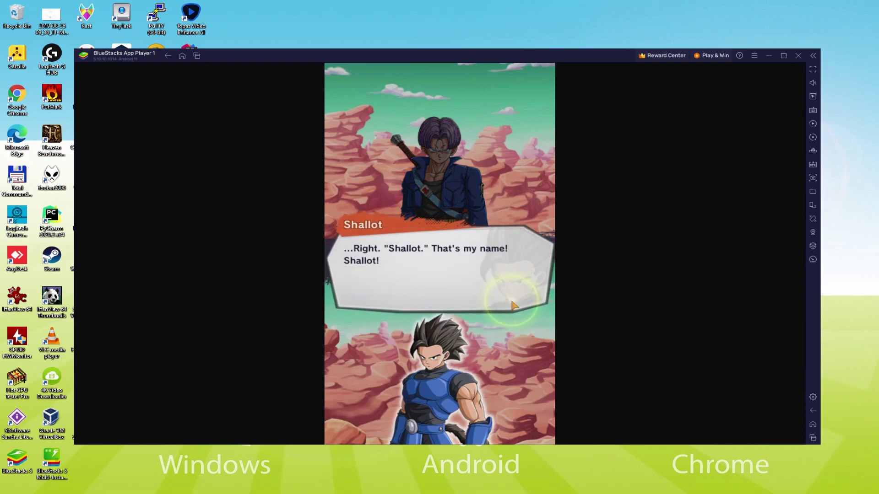
left_click(507, 300)
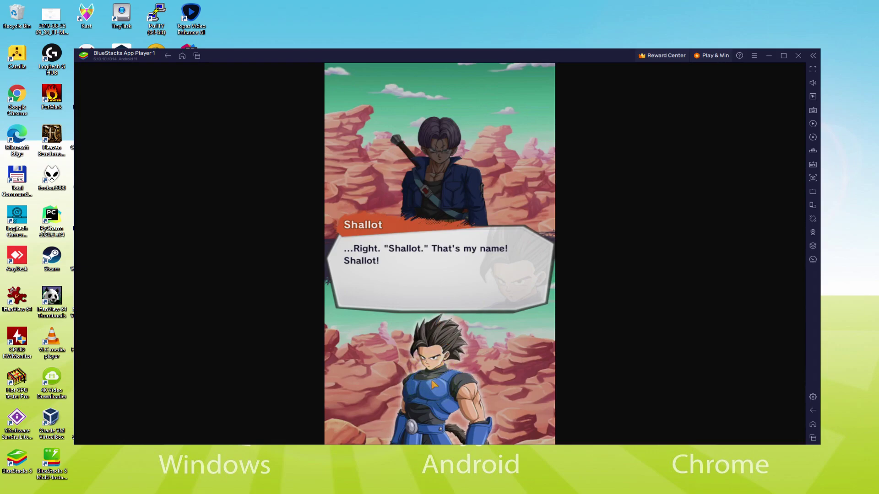
left_click(426, 340)
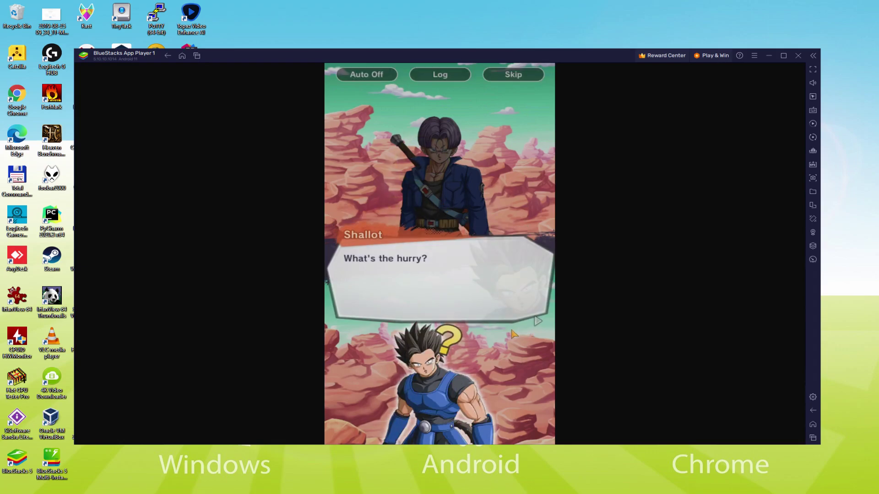
left_click(513, 366)
left_click(513, 366)
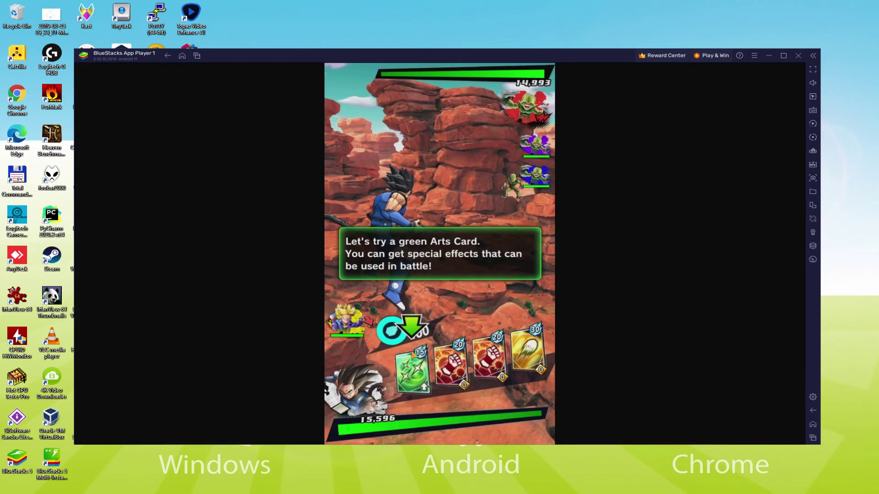
Use Shallot's green Arts Card for its special effect and attack the Saibamen with the red strike Arts Cards.
left_click(412, 371)
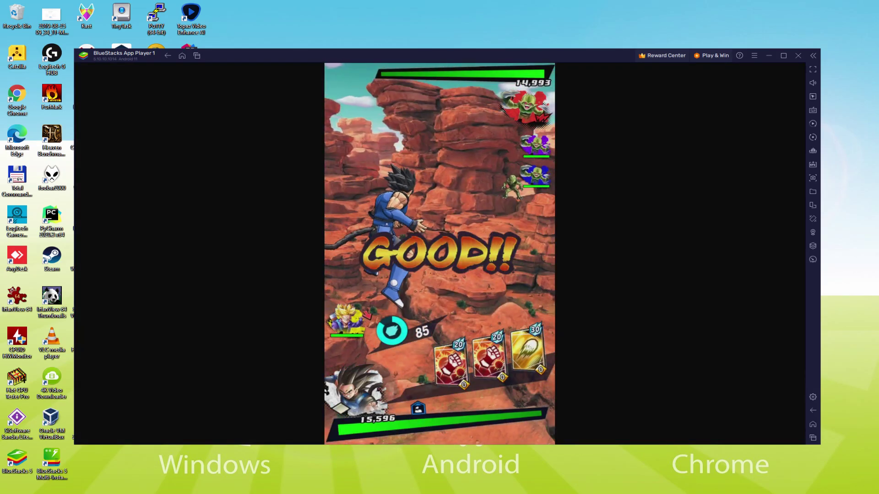
left_click(419, 399)
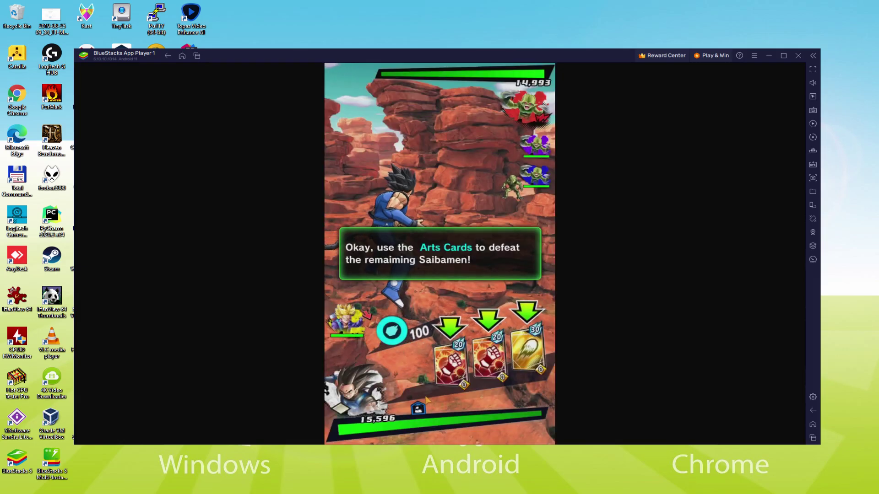
left_click(453, 370)
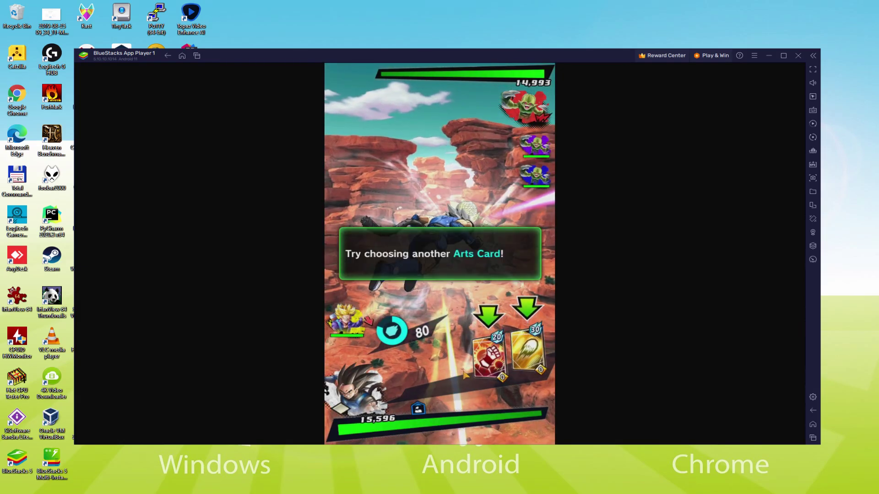
left_click(488, 356)
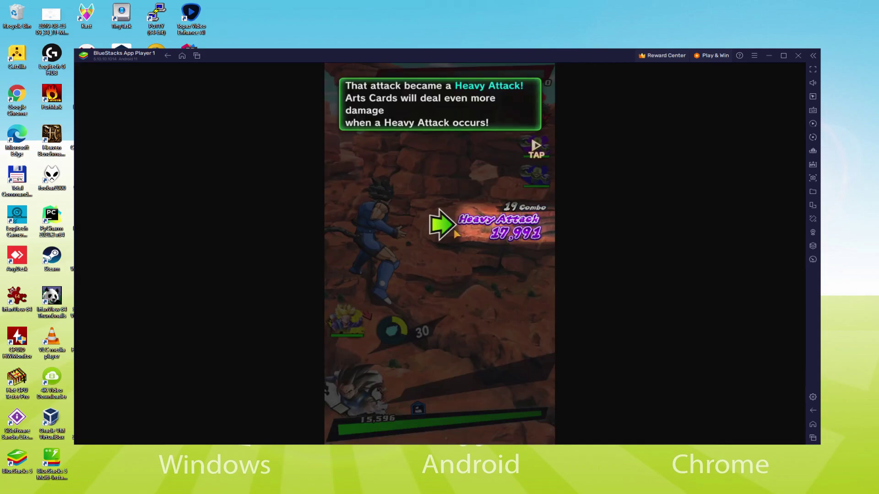
Advance through the tutorial hints about Heavy Attacks and the Arts Card icons.
left_click(463, 223)
left_click(439, 295)
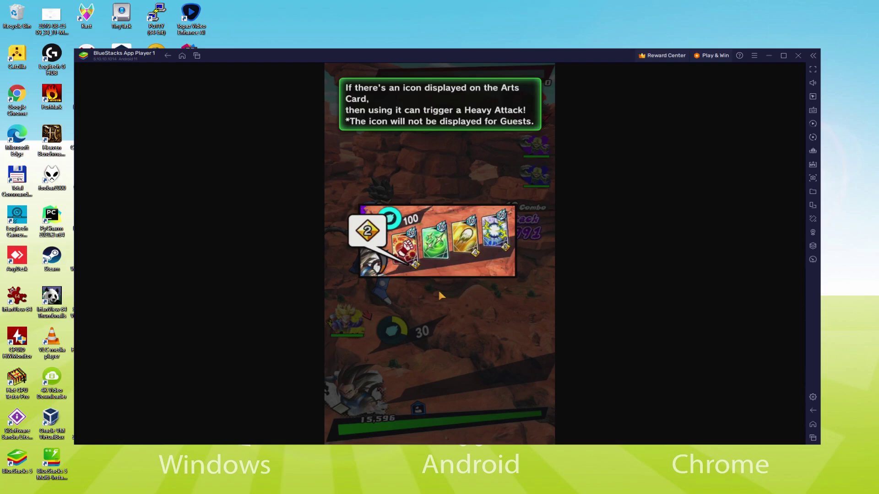
left_click(435, 265)
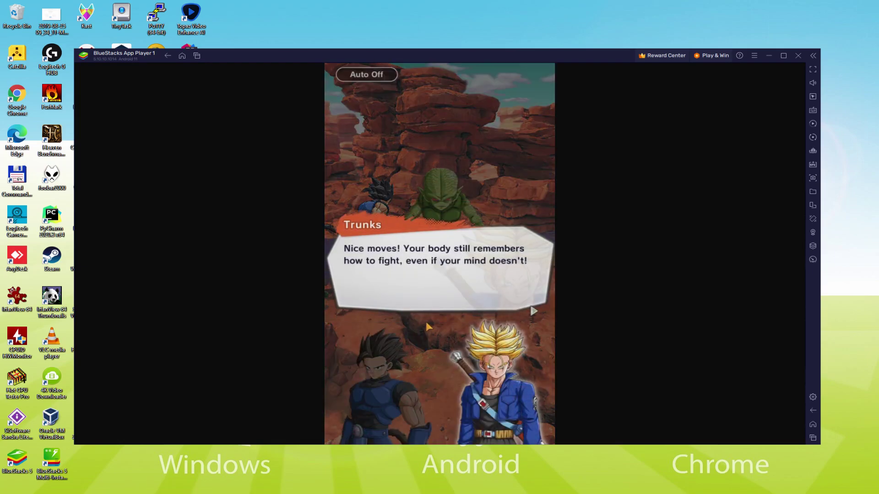